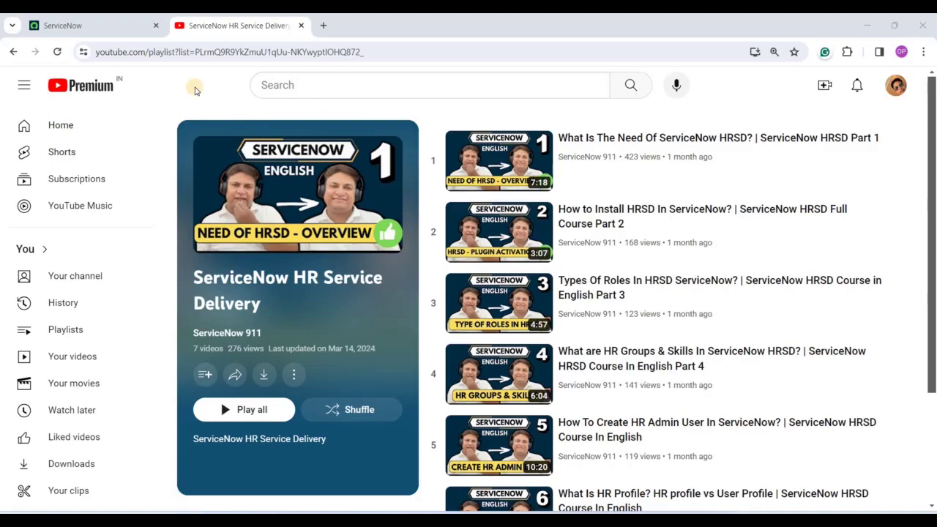
Look through the videos listed in the ServiceNow HR Service Delivery playlist.
scroll(564, 366, "down", 3)
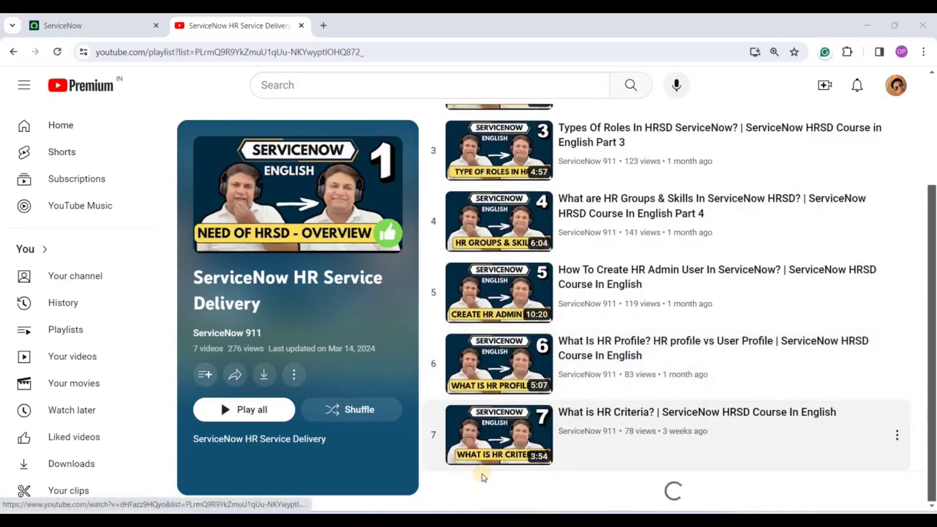
scroll(482, 469, "up", 3)
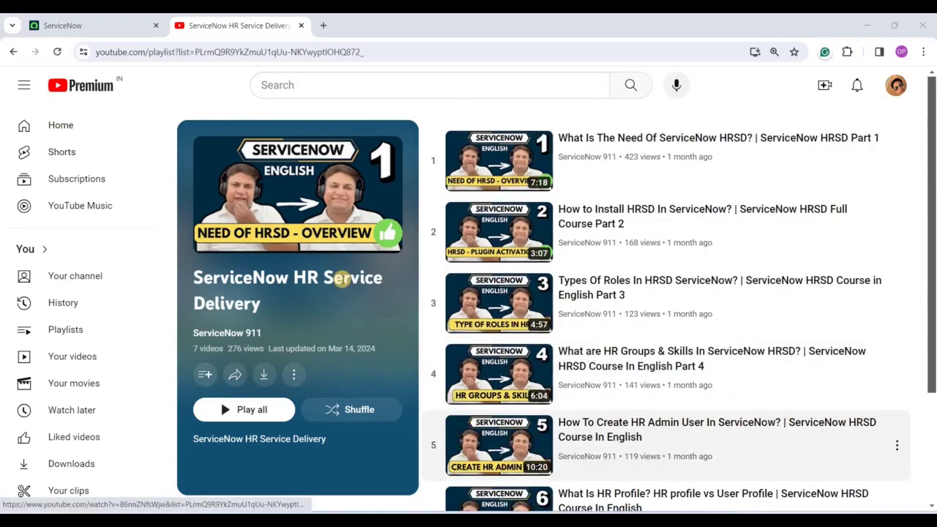
scroll(523, 388, "down", 3)
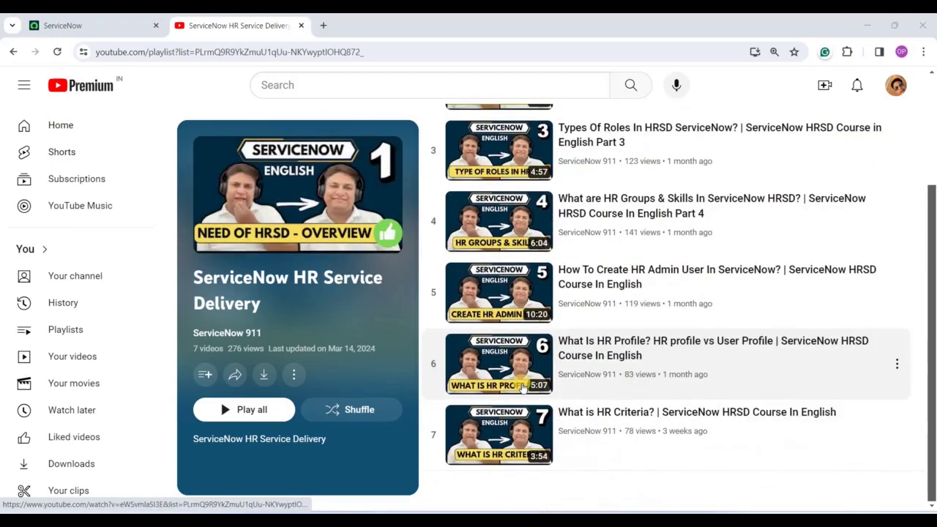
scroll(523, 388, "up", 3)
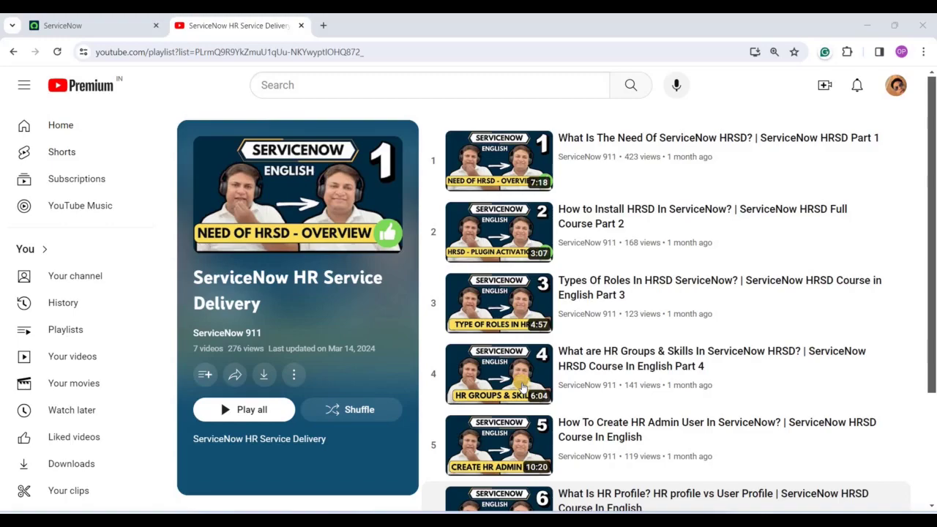
Switch to ServiceNow and open the list of all HR cases from HR Case Management in a separate browser tab.
left_click(80, 25)
left_click(920, 83)
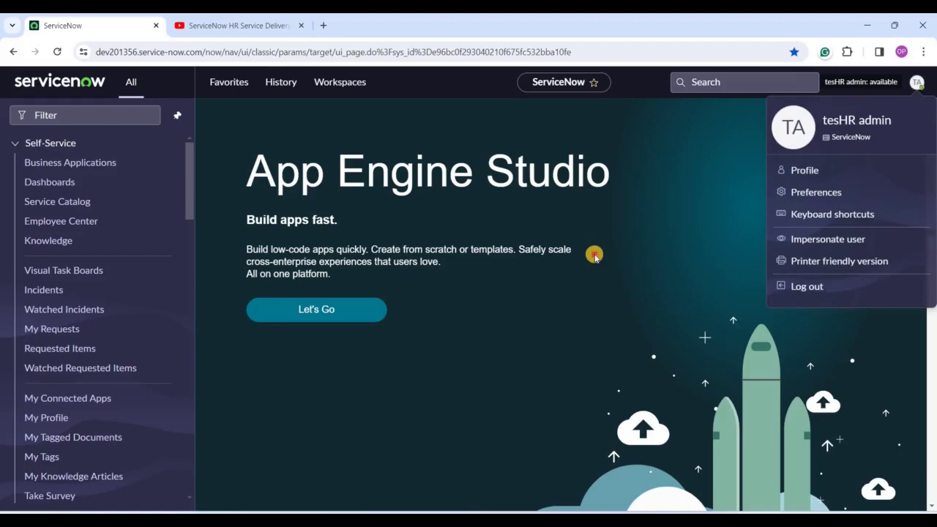
left_click(69, 141)
scroll(95, 307, "down", 6)
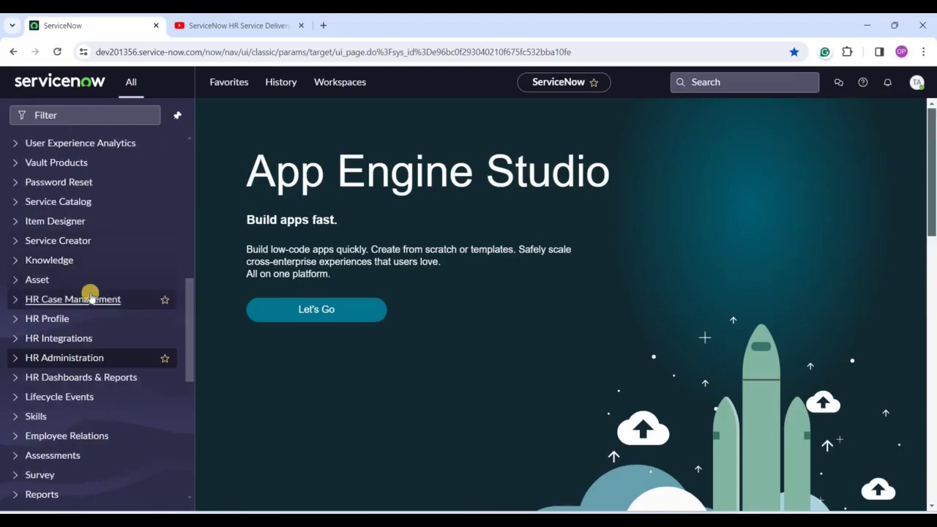
left_click(85, 300)
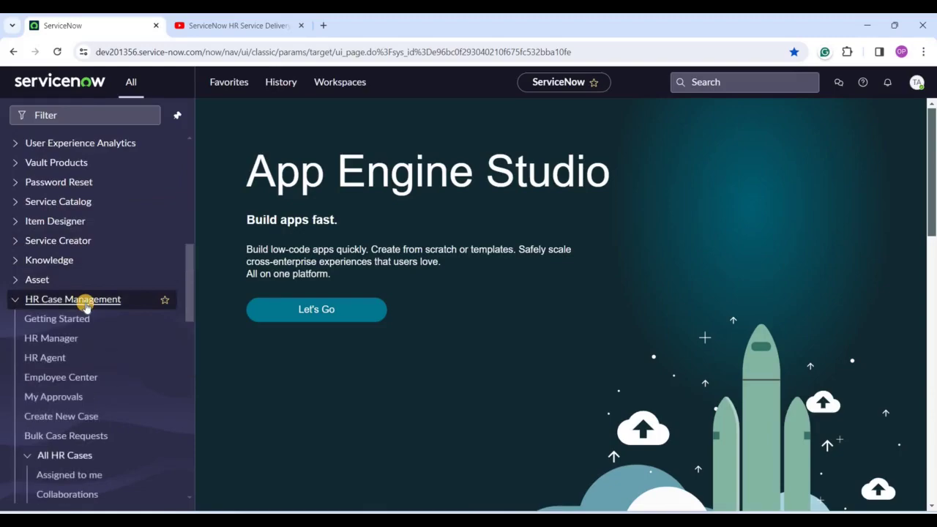
scroll(84, 301, "down", 3)
scroll(83, 301, "down", 3)
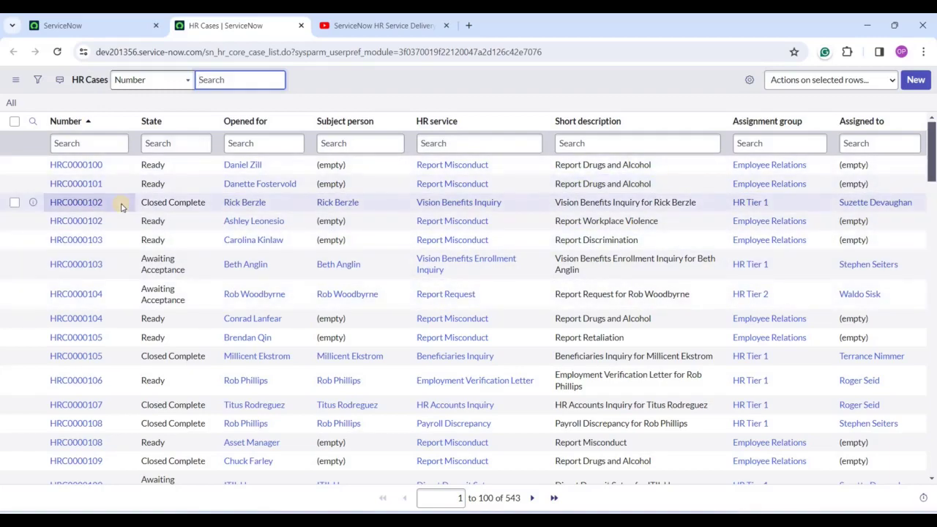
Examine the short descriptions in the HR Cases list, such as Report Drugs and Alcohol and Report Workplace Violence.
left_click(666, 170)
left_click_drag(666, 170, 552, 170)
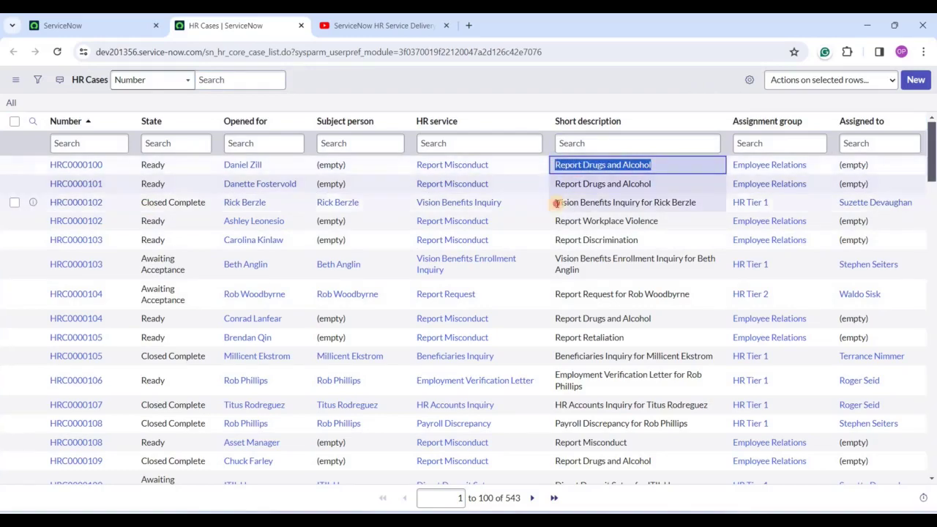
left_click_drag(555, 221, 652, 221)
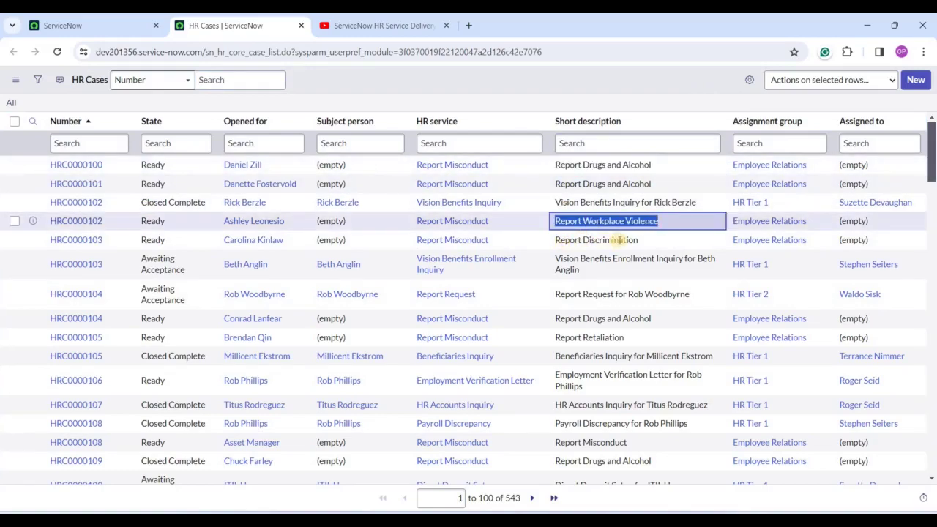
key("Return")
left_click(692, 224)
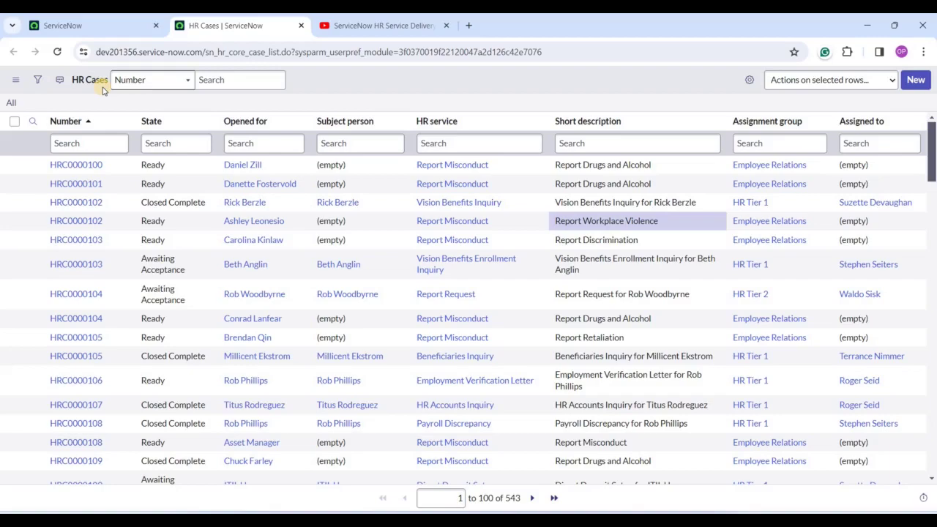
Open the HRIT, Payroll, Talent Management and Total Rewards case lists from HR Case Management, each in its own browser tab.
left_click(104, 25)
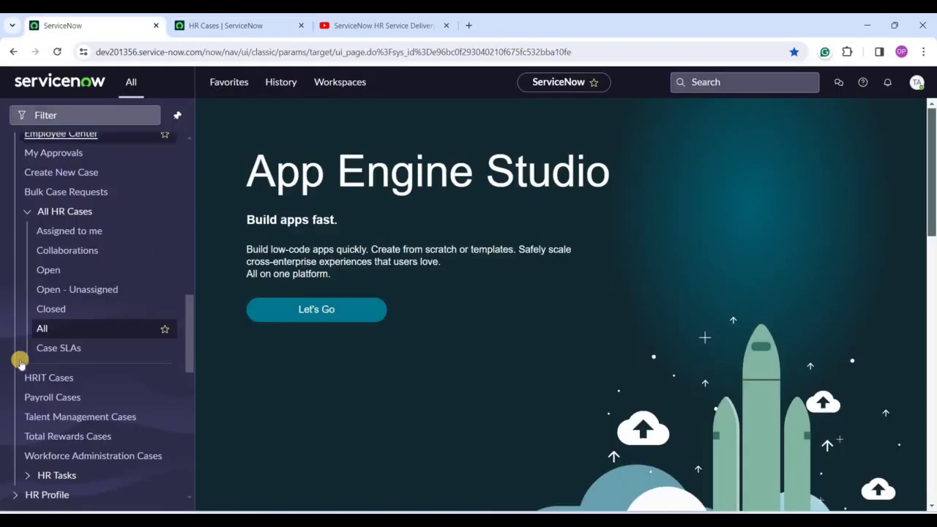
left_click(49, 380, "ctrl")
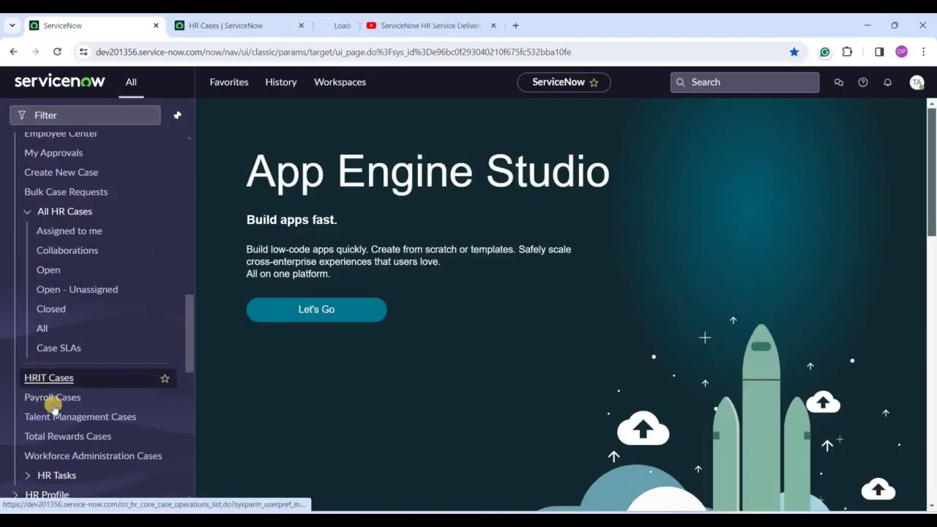
left_click(53, 400, "ctrl")
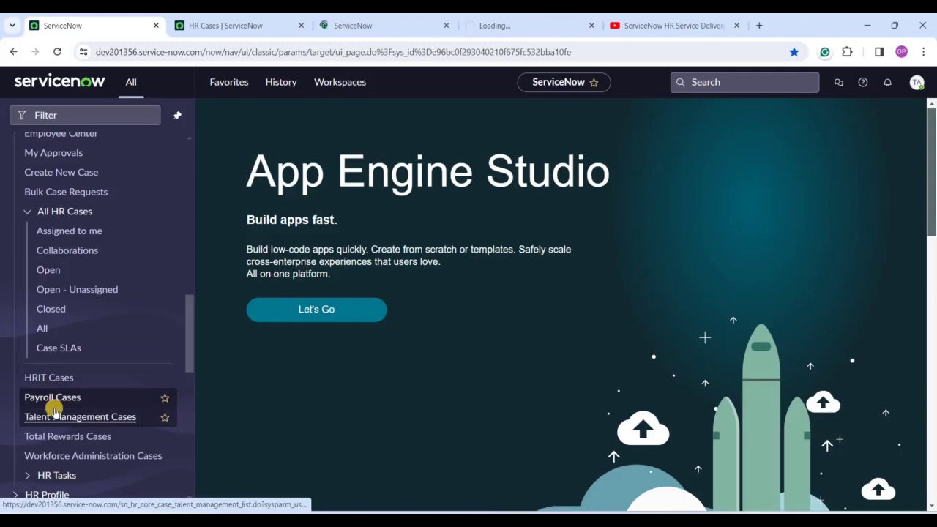
left_click(57, 416, "ctrl")
left_click(59, 432, "ctrl")
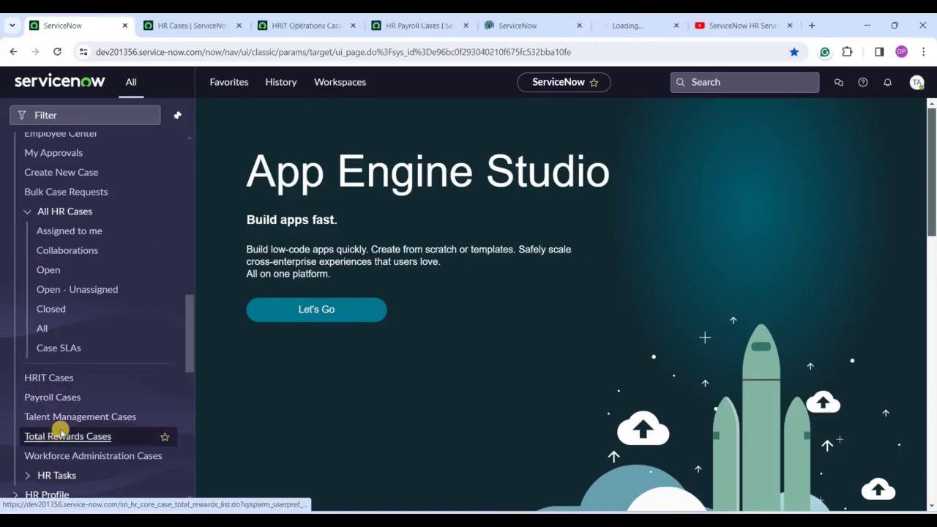
Compare the HR Cases list with the HRIT Operations, Payroll, Talent Management and Total Rewards case lists.
left_click(217, 29)
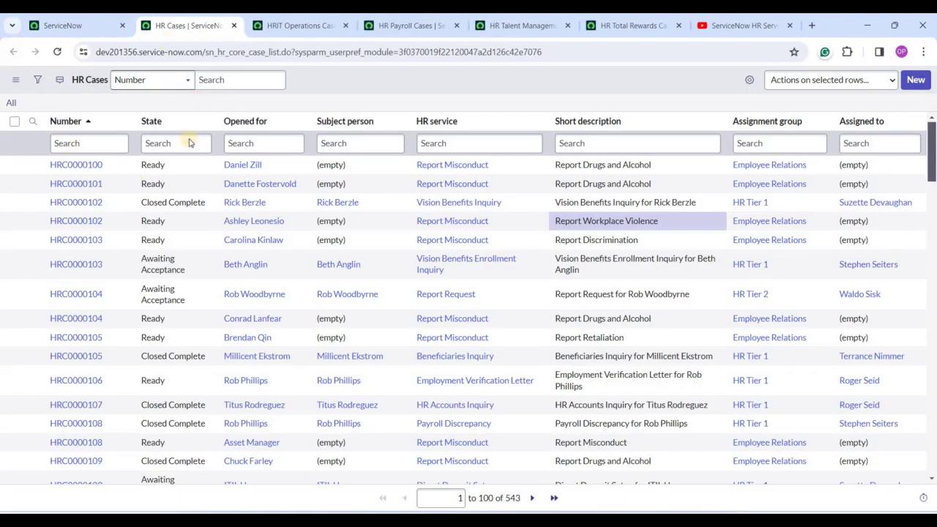
left_click(304, 26)
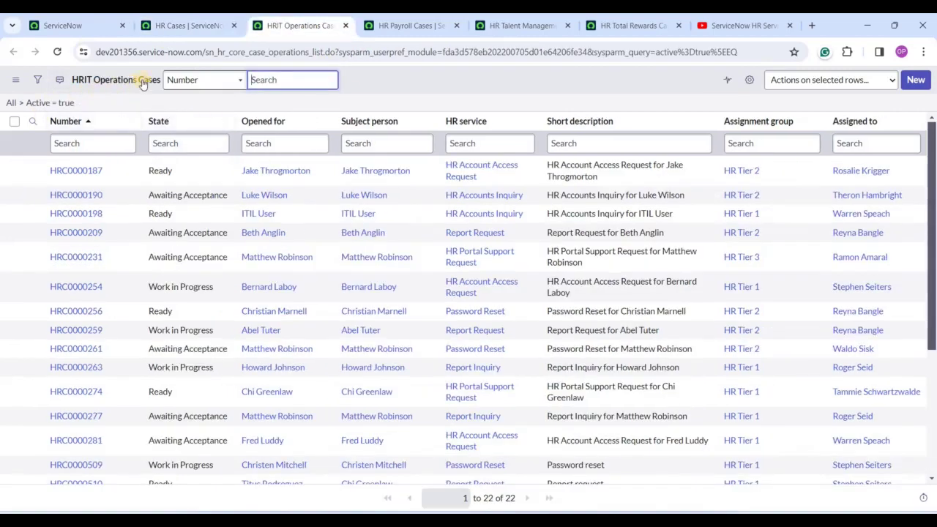
left_click(407, 25)
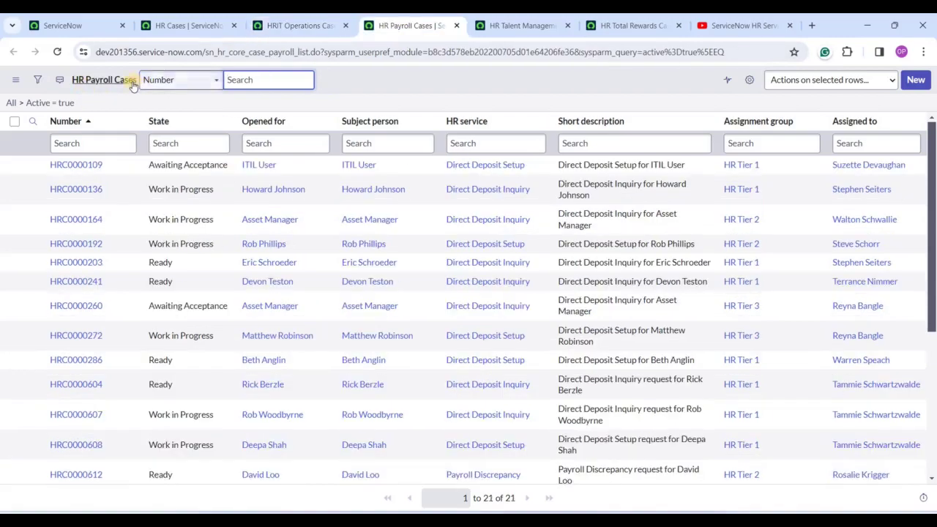
left_click(490, 29)
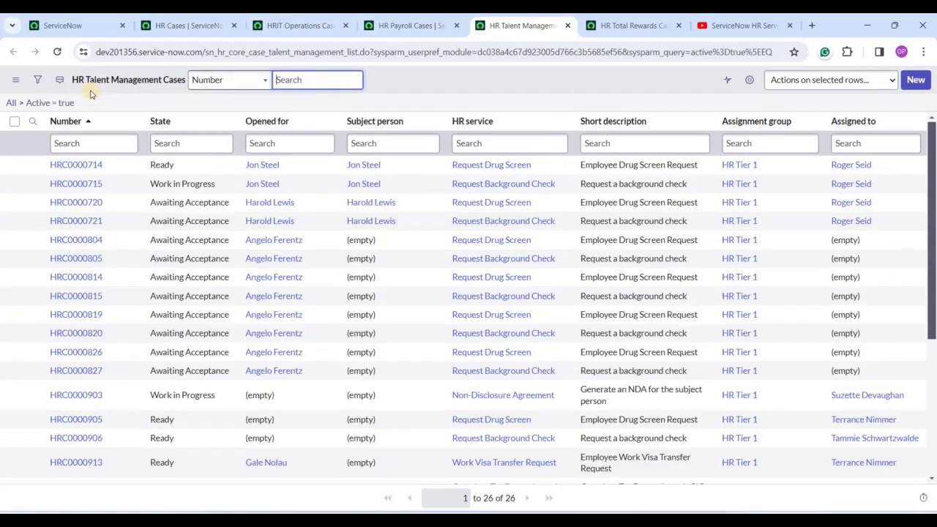
left_click(621, 26)
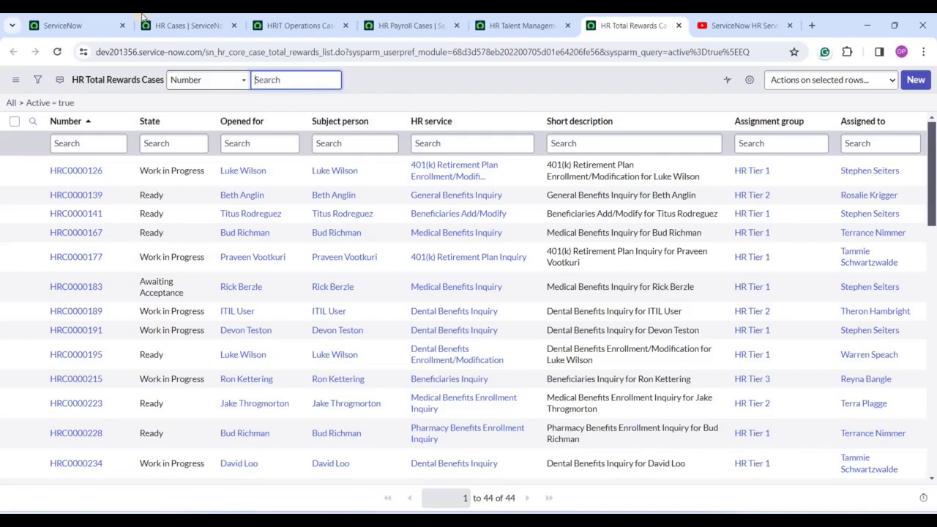
Find the HR Administration modules matching "coe" and open COE Configuration in a separate browser tab.
left_click(63, 24)
left_click(87, 118)
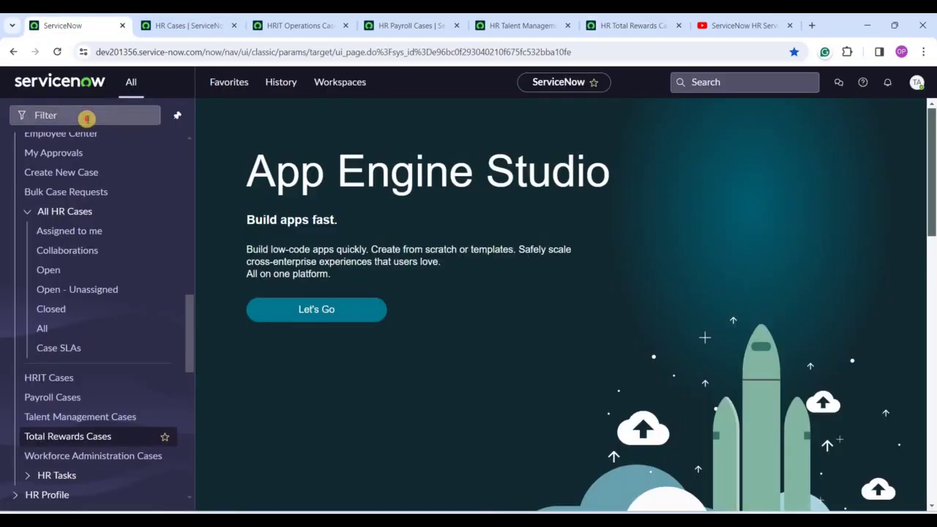
type("coe")
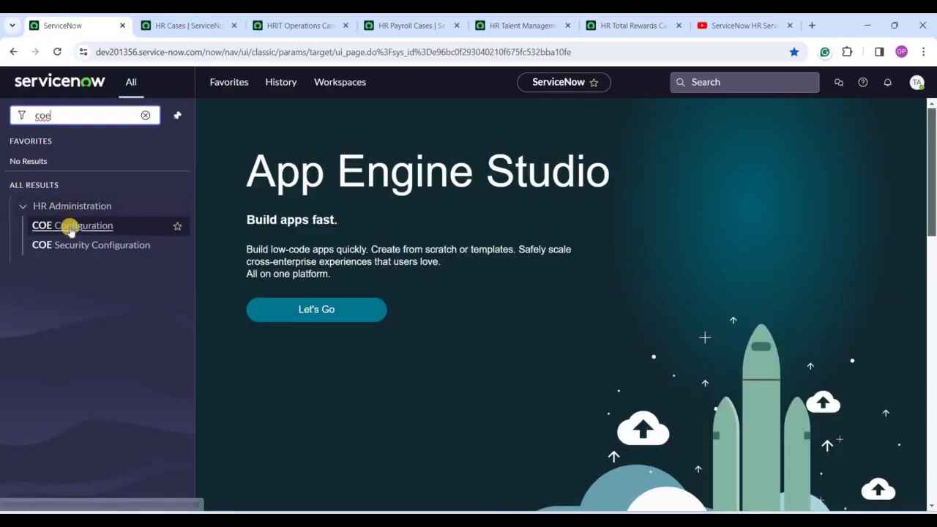
middle_click(70, 225)
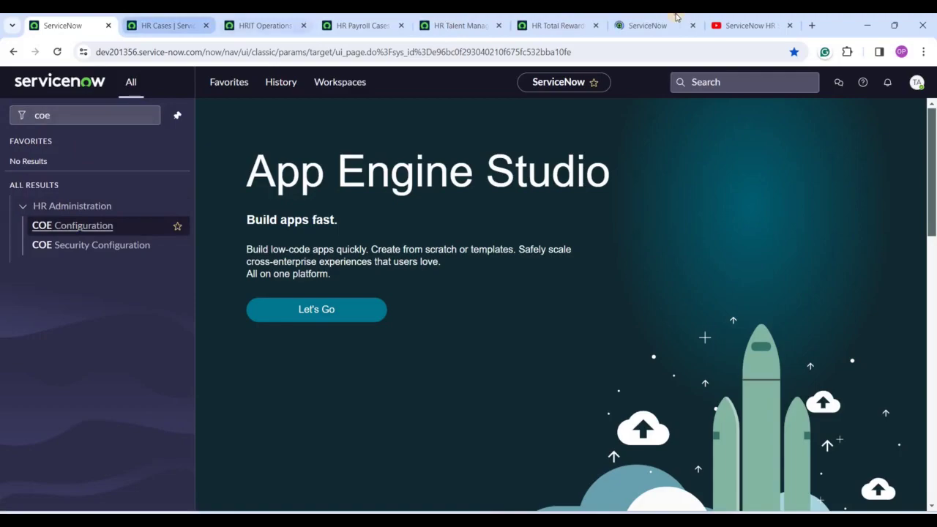
left_click(654, 25)
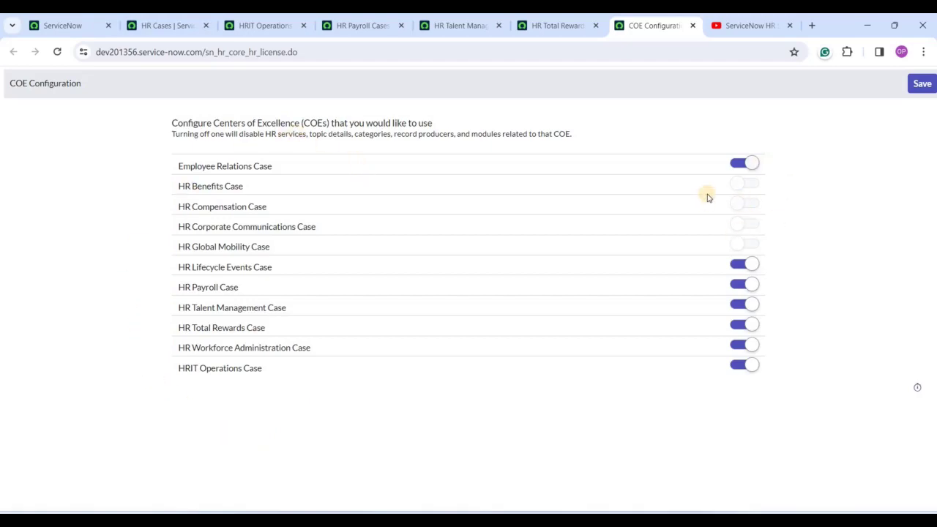
Compare the HR Payroll Cases list with the HR Payroll Case entry on the COE Configuration page.
left_click(359, 24)
left_click(652, 25)
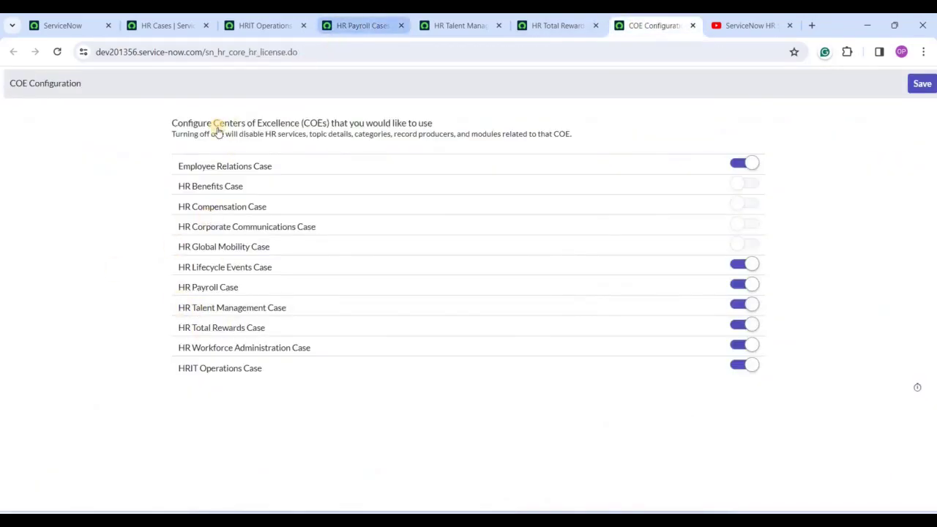
left_click(359, 25)
left_click(652, 25)
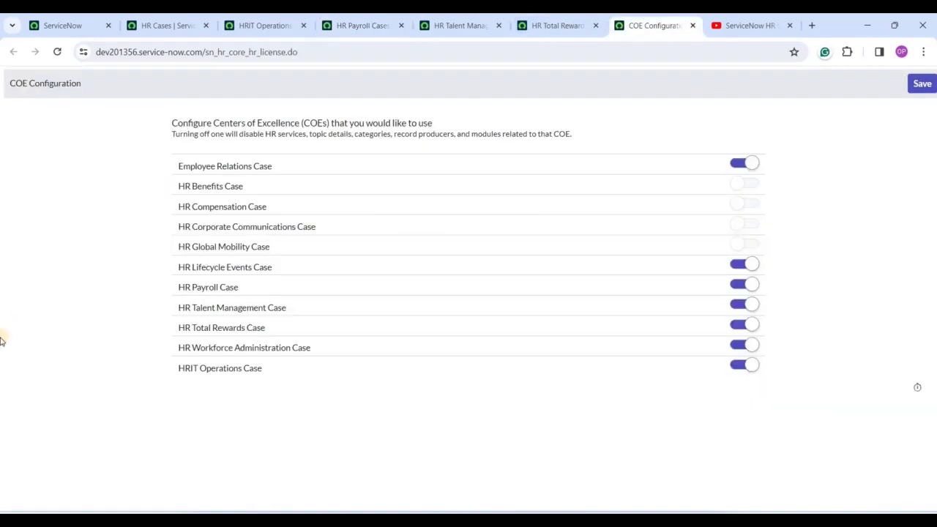
left_click_drag(246, 287, 164, 288)
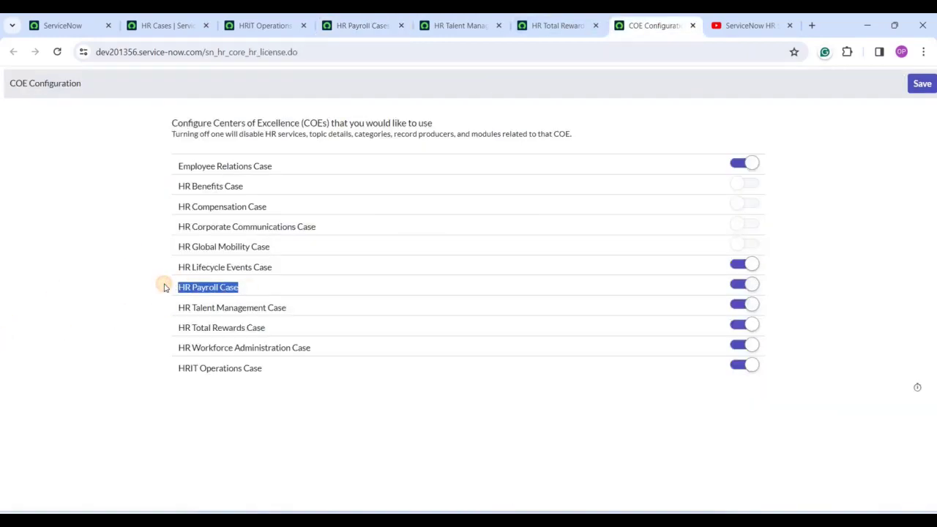
left_click(165, 288)
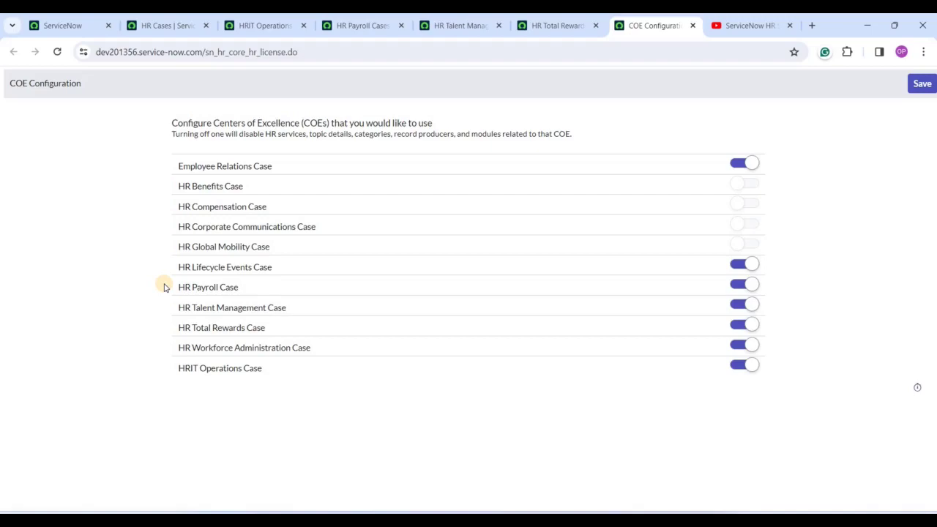
Open the first case of the HR Payroll Cases list in a separate browser tab and examine its Number and Opened for fields.
left_click(362, 25)
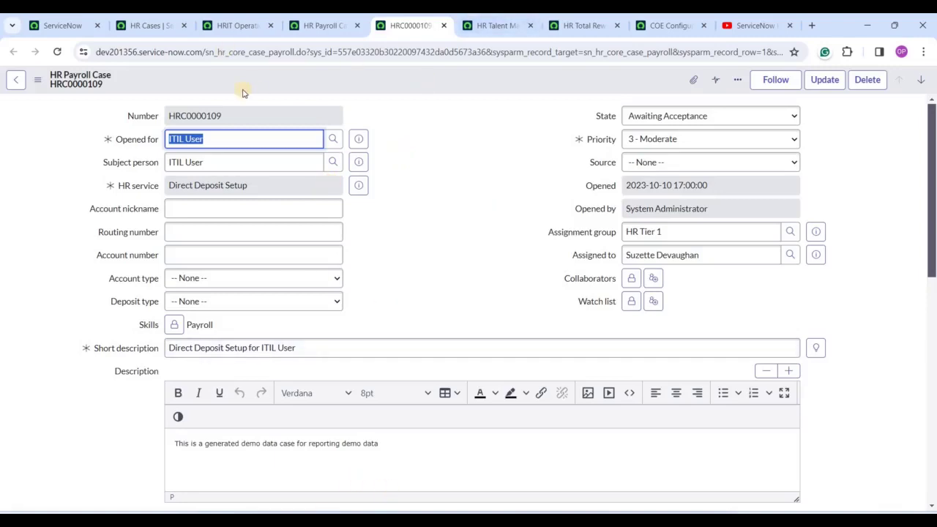
double_click(230, 115)
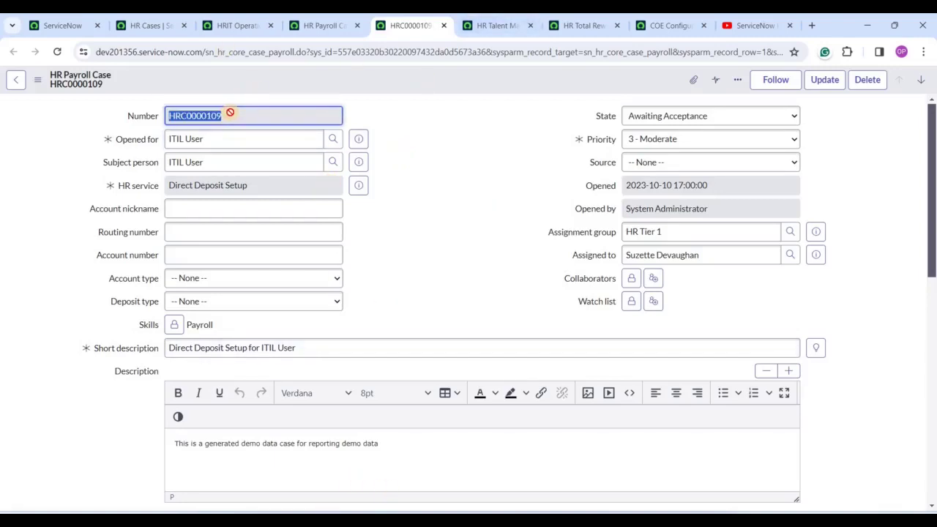
left_click(226, 137)
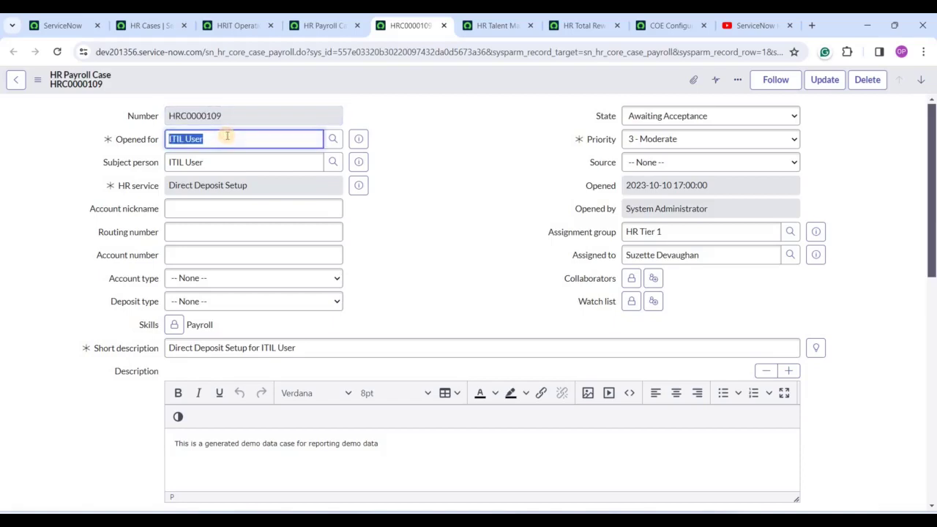
left_click(212, 139)
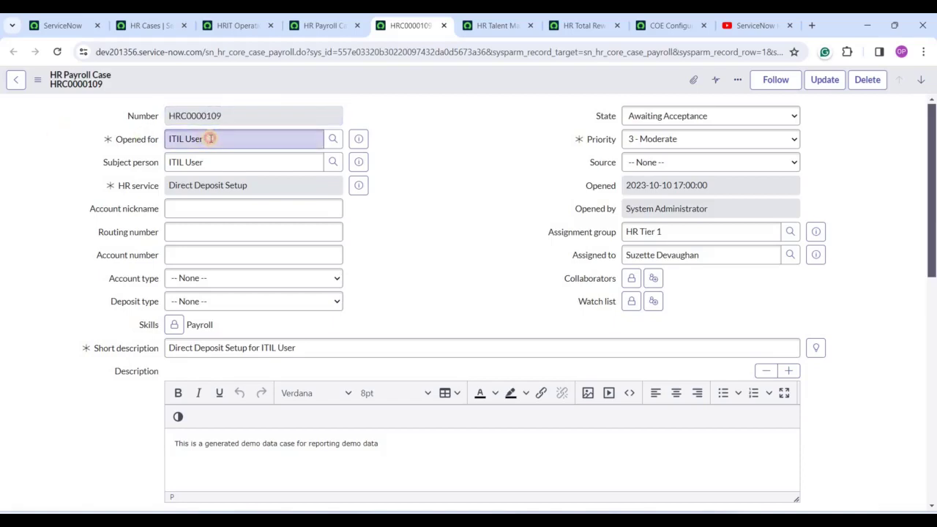
left_click(210, 138)
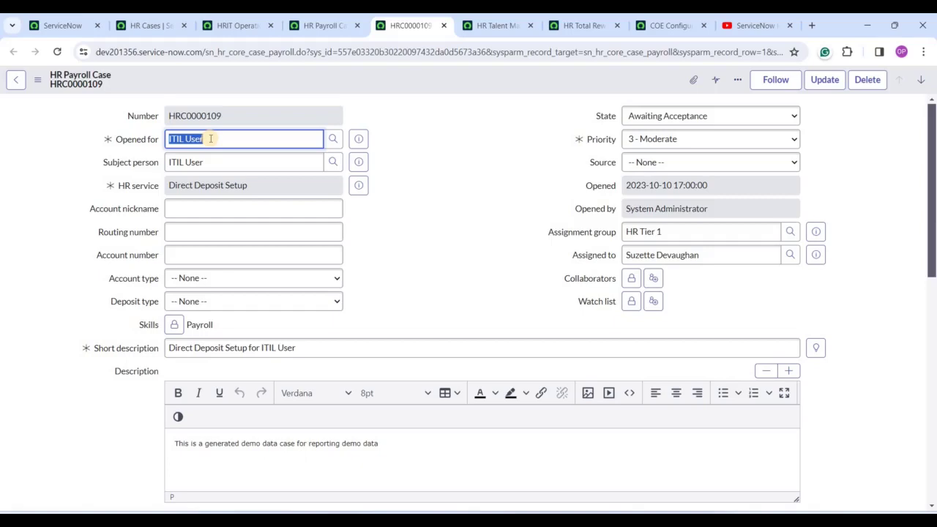
Examine the payroll case's Subject person and HR service fields in relation to its Opened for field.
left_click(230, 162)
left_click_drag(230, 159, 182, 134)
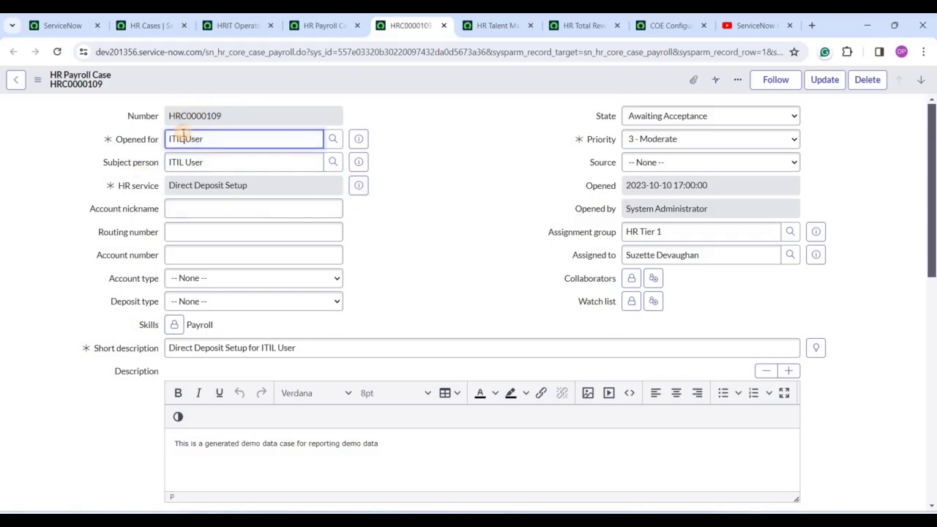
triple_click(235, 184)
mouse_move(234, 184)
left_mouse_down()
mouse_move(149, 197)
mouse_move(118, 184)
mouse_move(187, 185)
mouse_move(208, 155)
left_mouse_up()
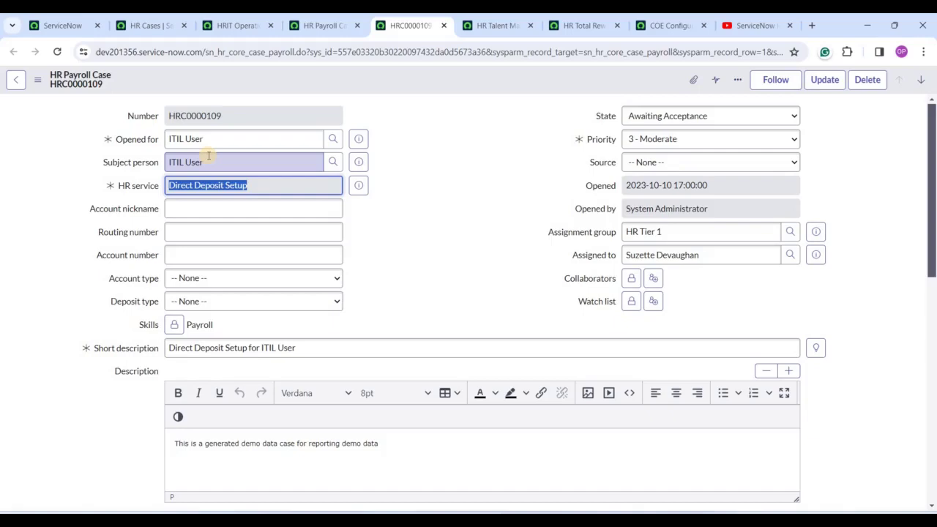
Examine the payroll case's HR service and Short description fields.
left_click_drag(209, 156, 249, 192)
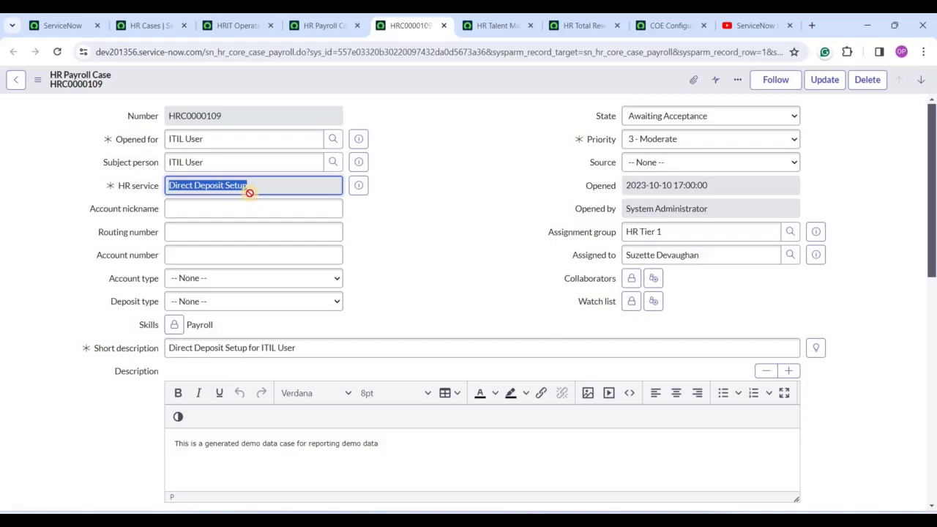
left_click_drag(249, 192, 482, 228)
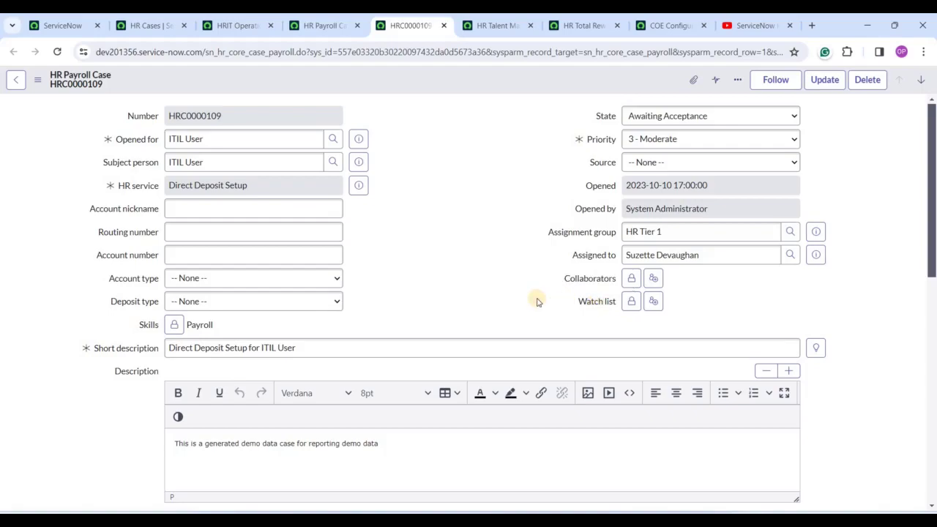
scroll(226, 230, "down", 2)
triple_click(227, 226)
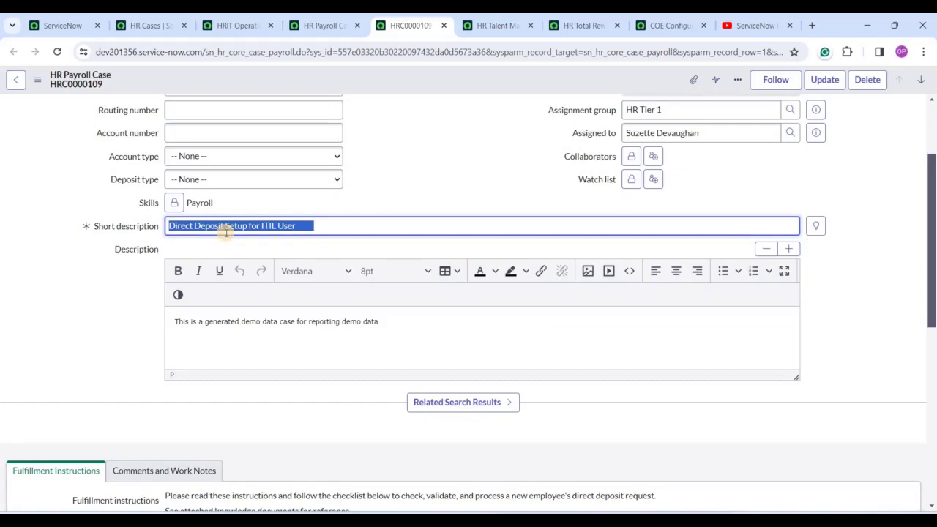
left_click(141, 212)
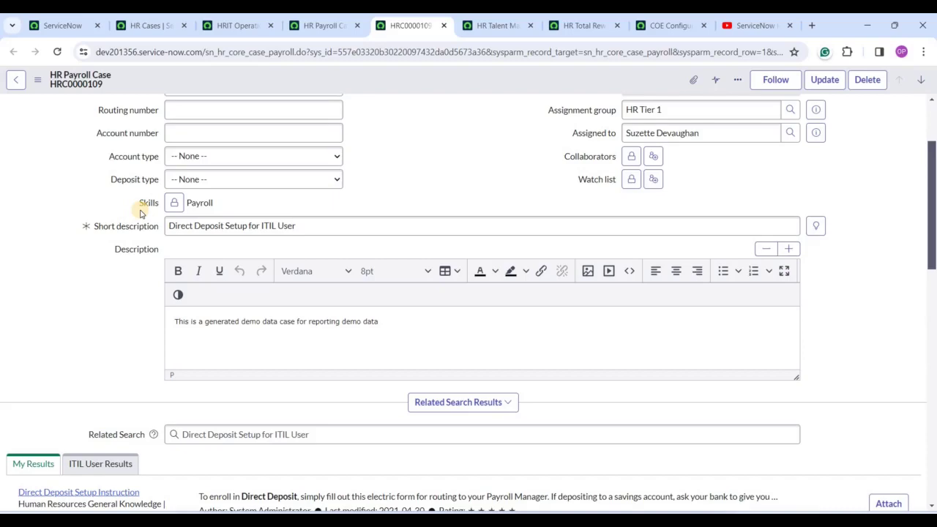
Compare the knowledge articles in the case's Related Search Results with its Short description.
scroll(115, 331, "down", 3)
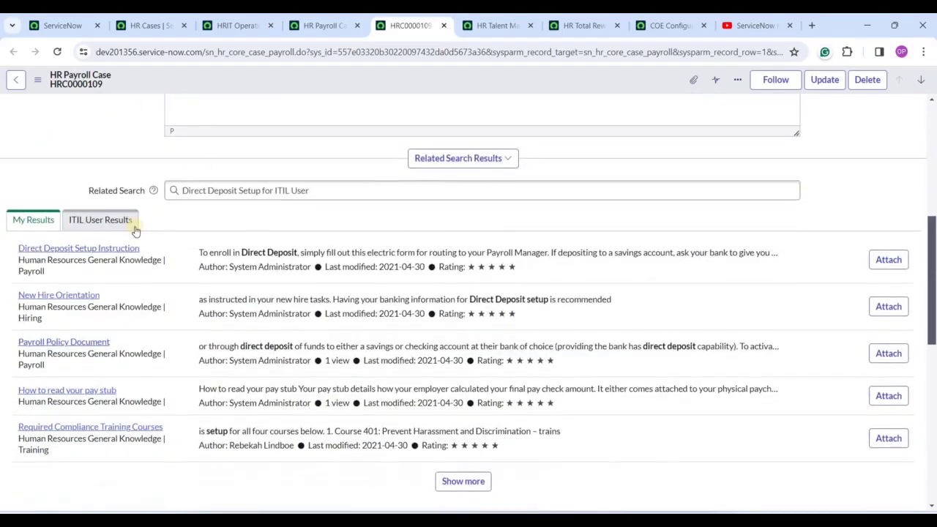
scroll(122, 310, "up", 3)
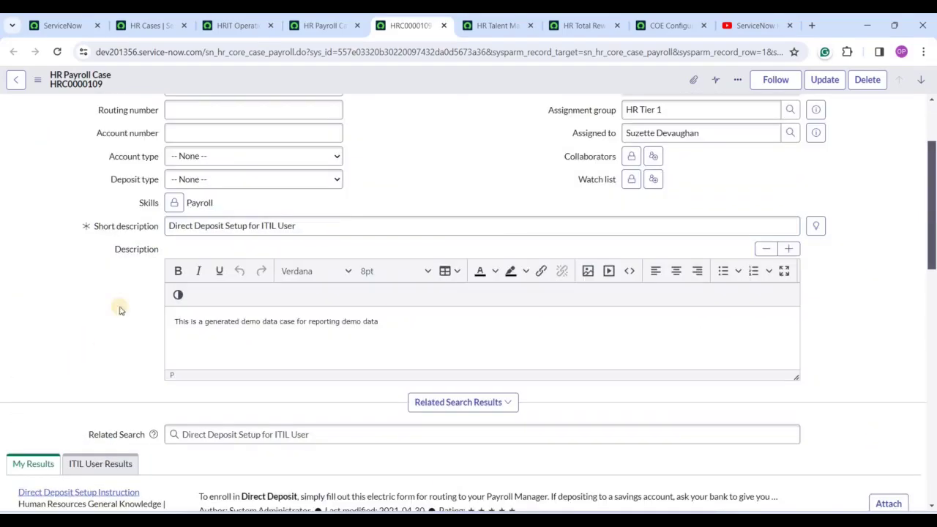
triple_click(332, 226)
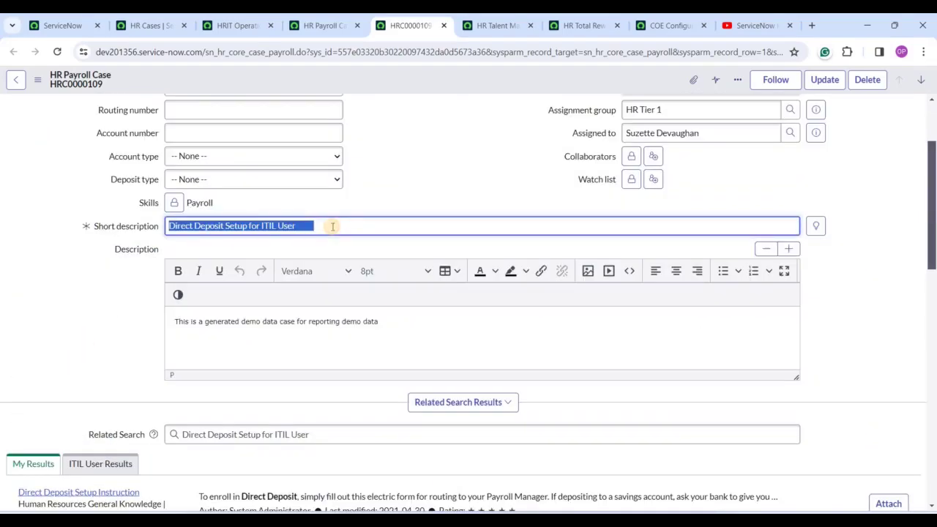
scroll(336, 183, "down", 4)
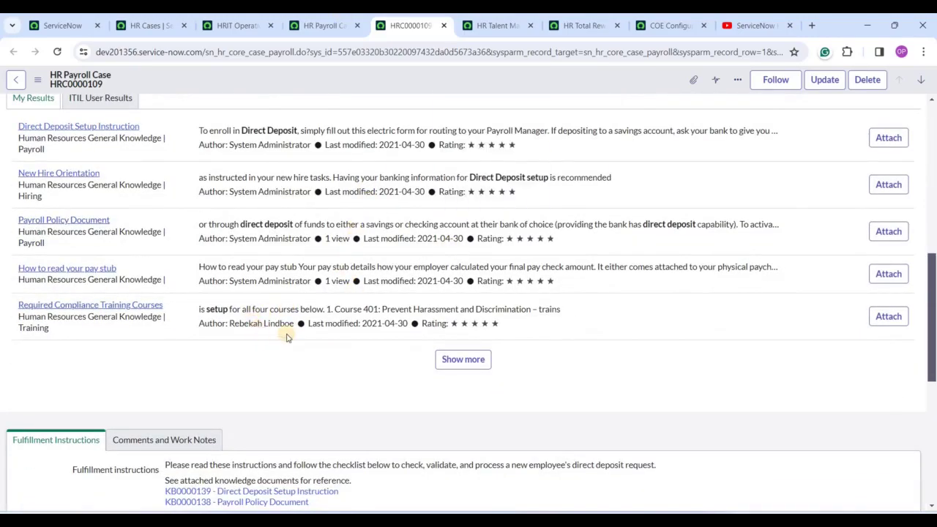
scroll(287, 337, "up", 4)
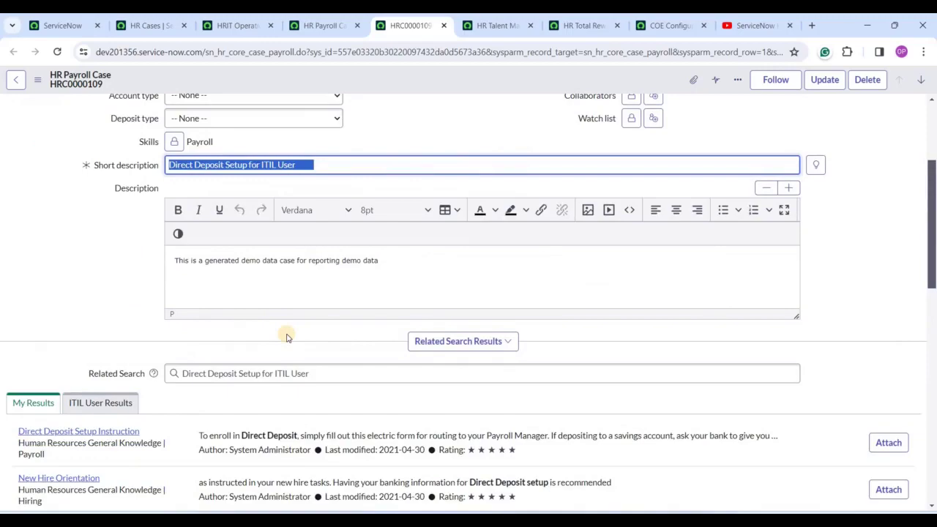
scroll(287, 333, "down", 2)
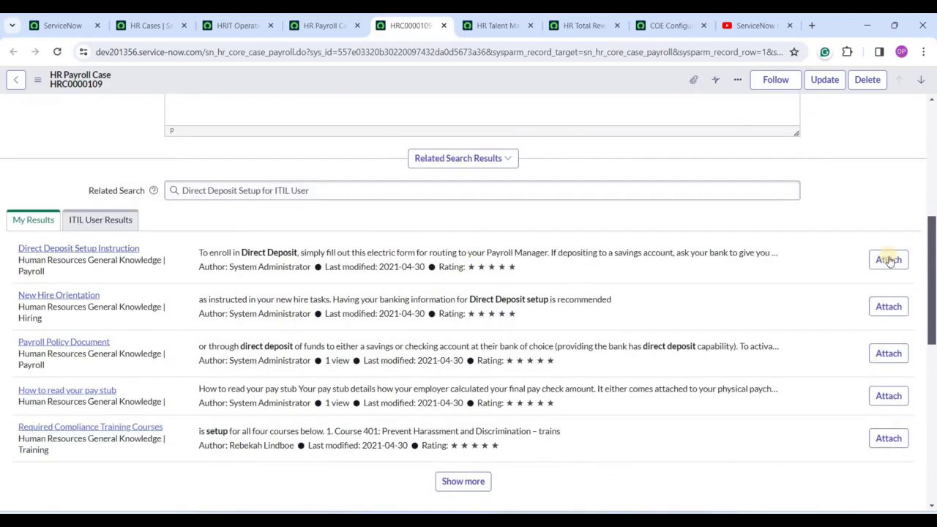
scroll(110, 251, "up", 3)
left_click_drag(315, 225, 25, 210)
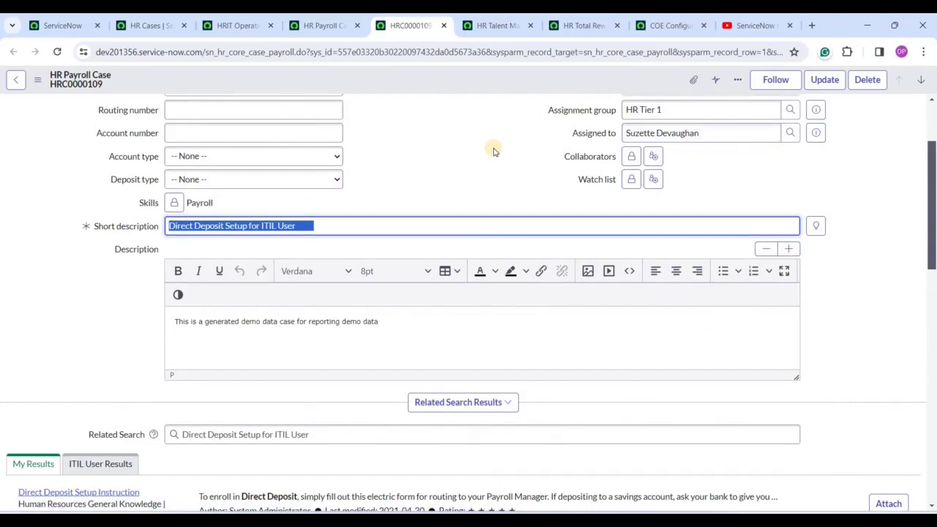
Examine the payroll case's Fulfillment Instructions, Checklist and related lists.
scroll(92, 298, "down", 3)
scroll(73, 298, "down", 5)
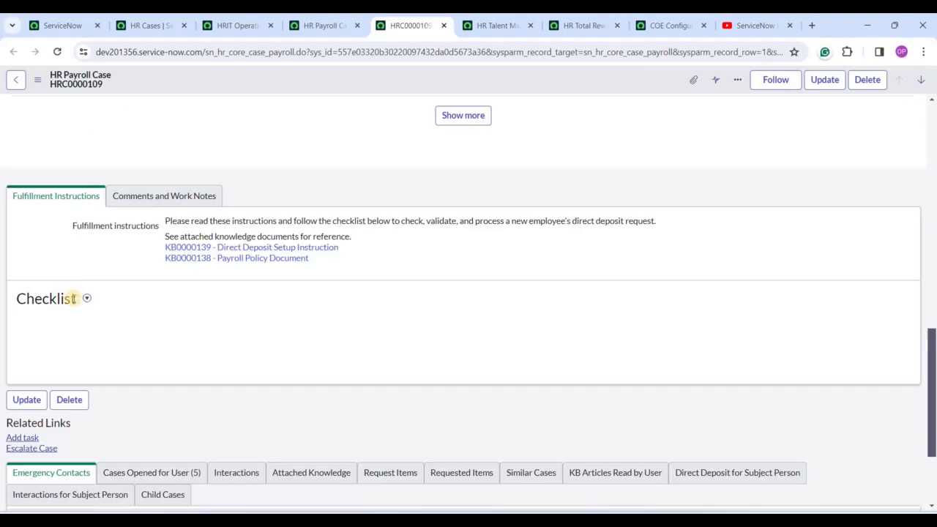
scroll(74, 299, "up", 3)
scroll(69, 295, "down", 4)
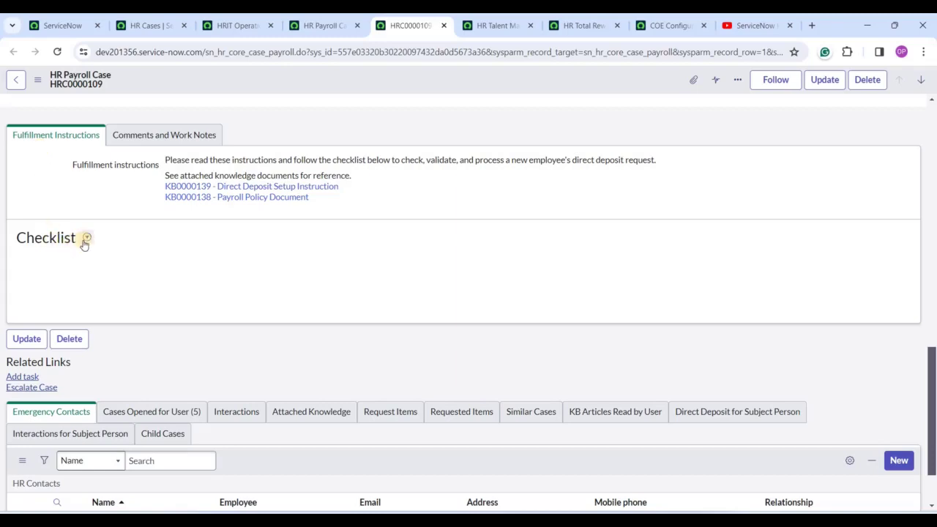
scroll(122, 282, "down", 2)
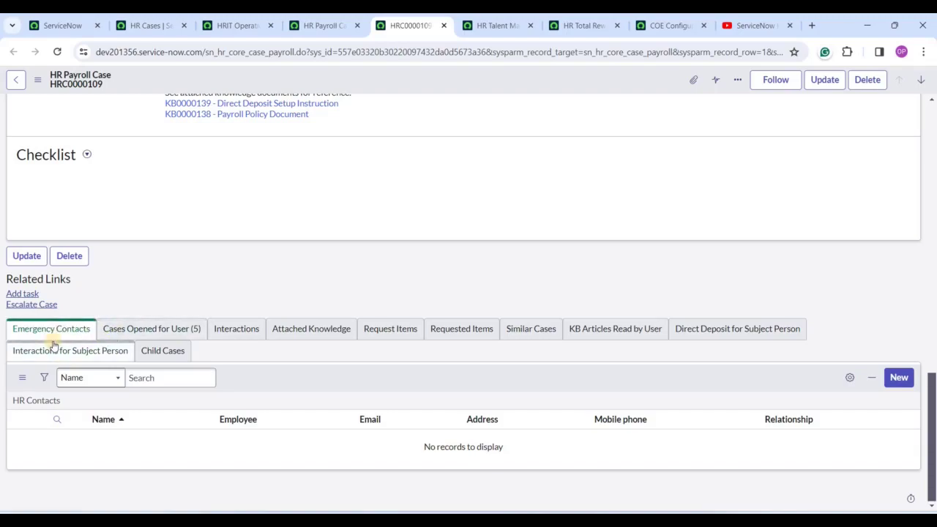
Show the Cases Opened for User related list of the payroll case and review its entries.
left_click(176, 328)
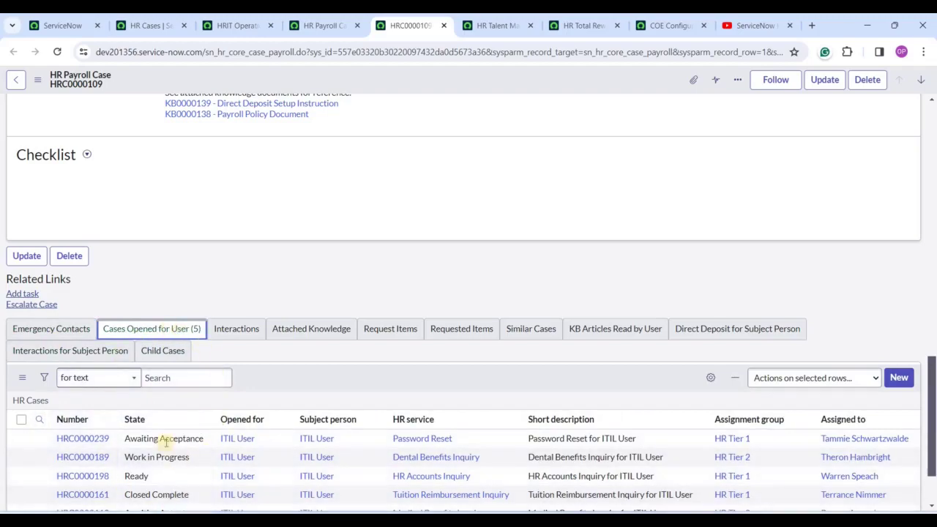
scroll(164, 438, "up", 5)
scroll(73, 341, "down", 6)
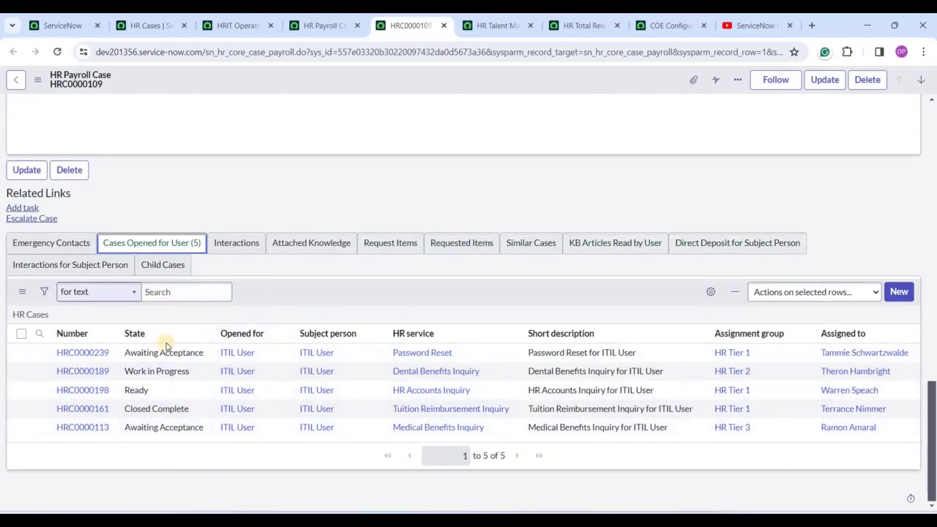
Leave the payroll case record and switch to the HR Talent Management Cases list.
scroll(163, 345, "up", 10)
scroll(476, 164, "up", 3)
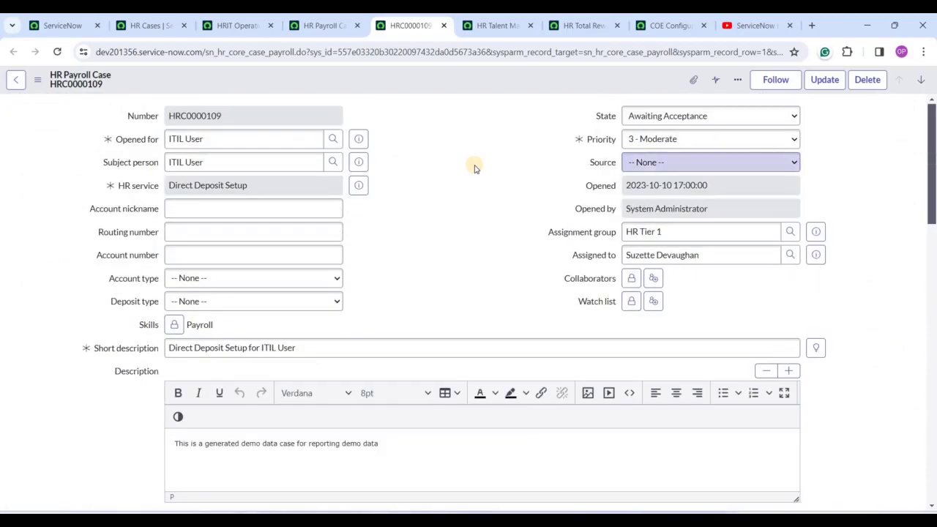
left_click(489, 25)
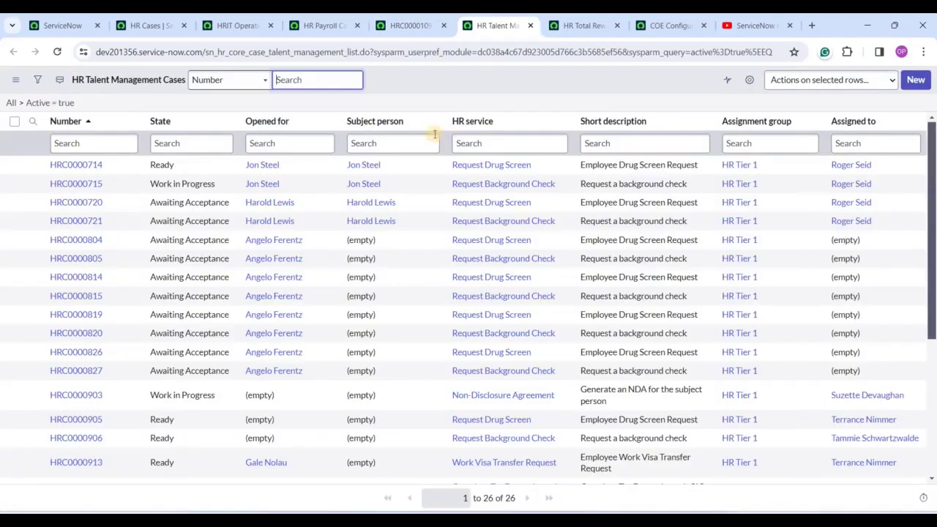